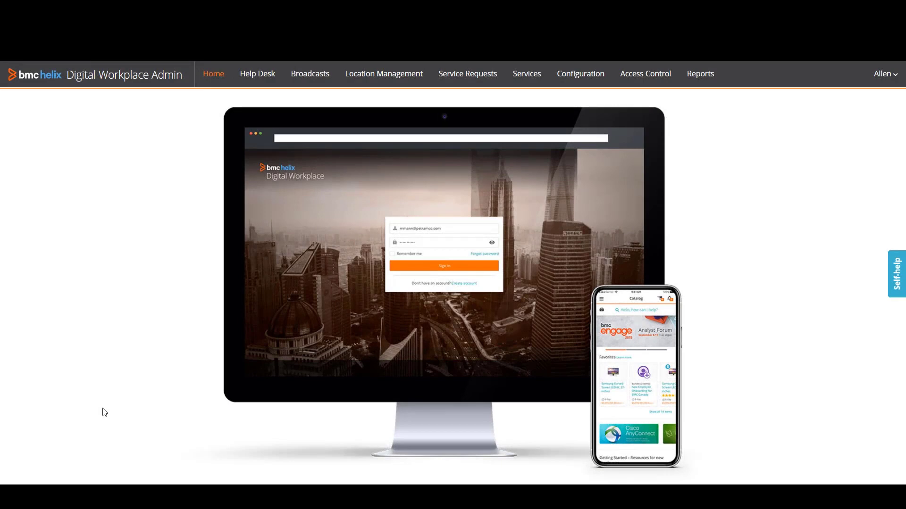
# Open the Broadcasts management page from the top navigation.
pyautogui.click(311, 80)
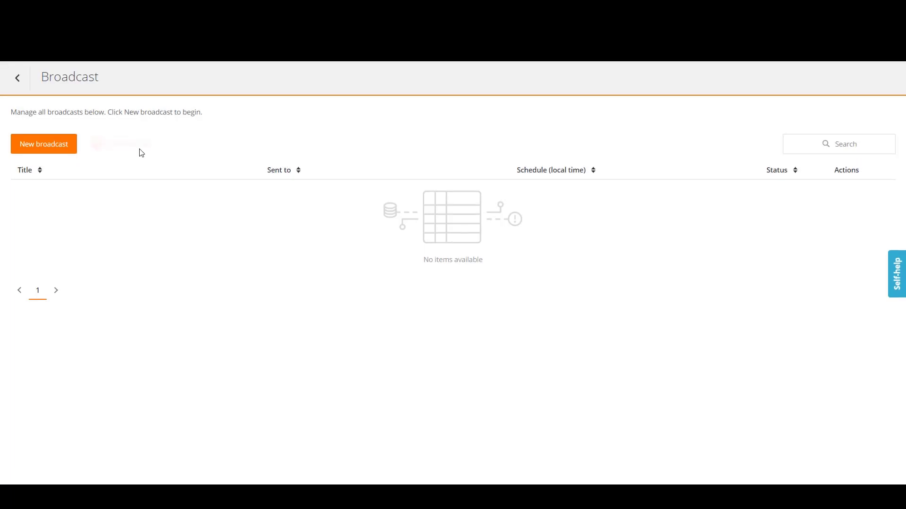
# Create a new Warning broadcast titled 'Please pay attention t…' and move to Additional information.
pyautogui.click(59, 150)
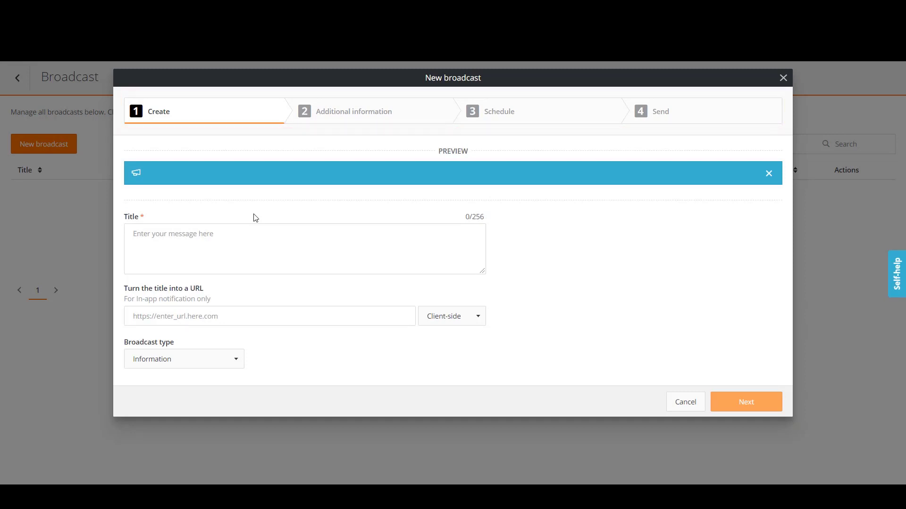
pyautogui.click(205, 243)
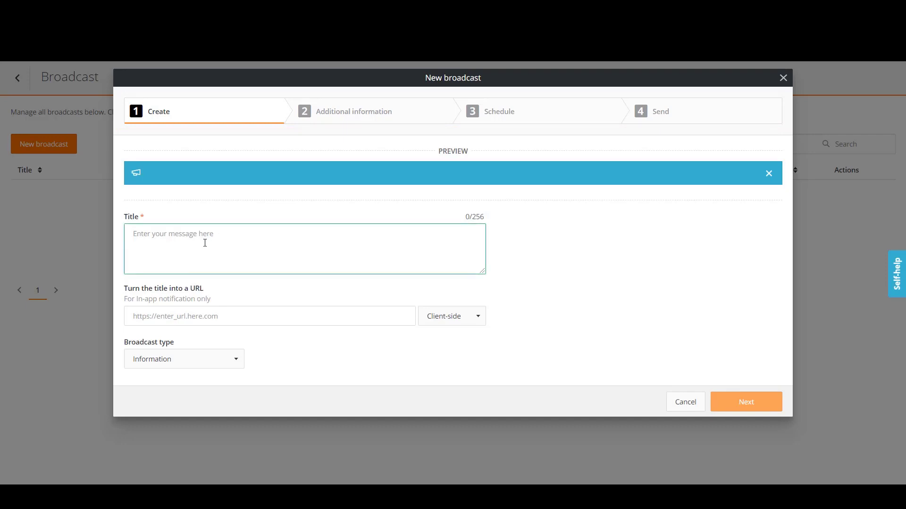
pyautogui.write('Please pay ')
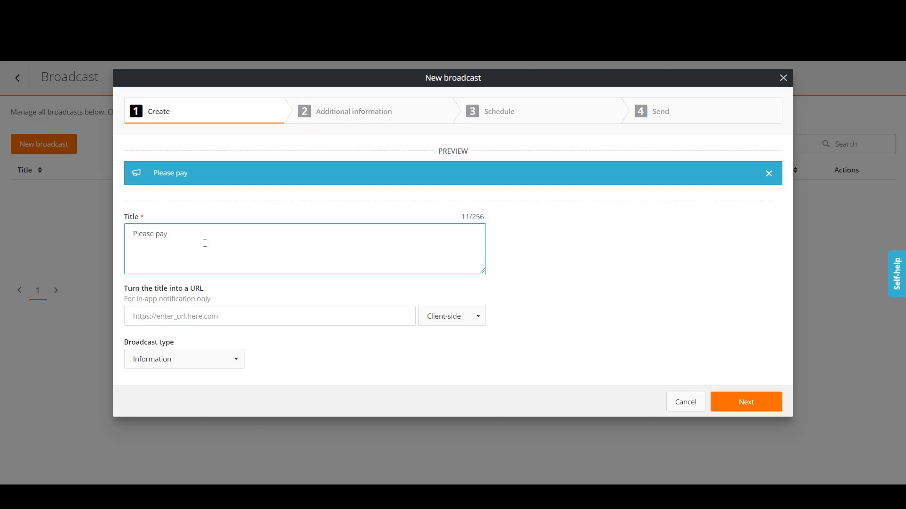
pyautogui.write('attention to emails that you receive and do not open those that do not seem secure.')
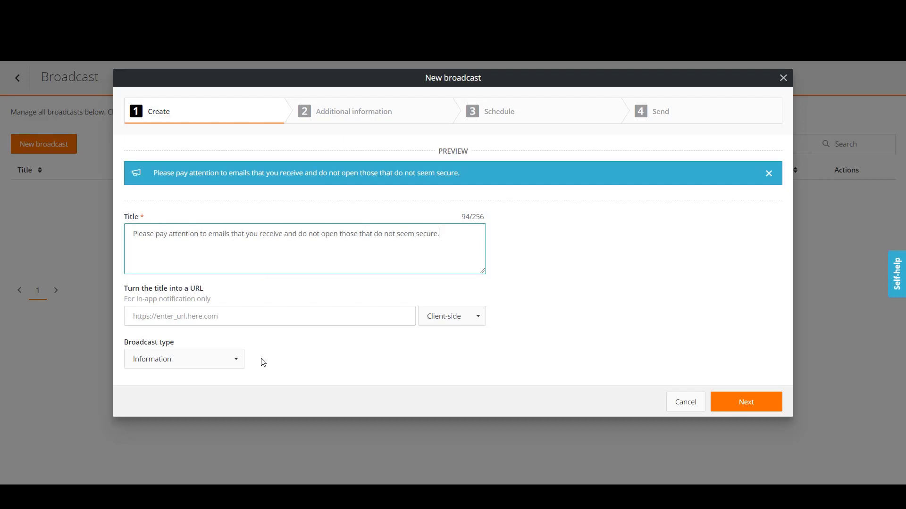
pyautogui.click(215, 367)
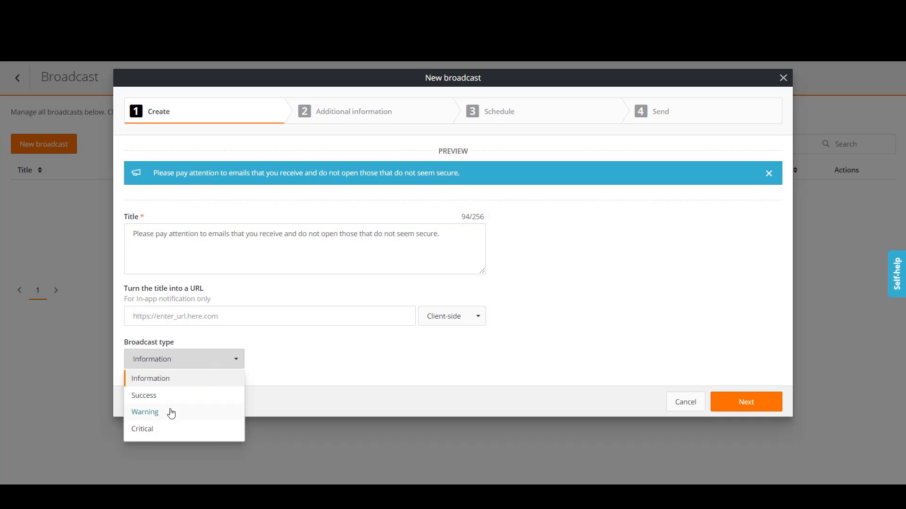
pyautogui.click(171, 413)
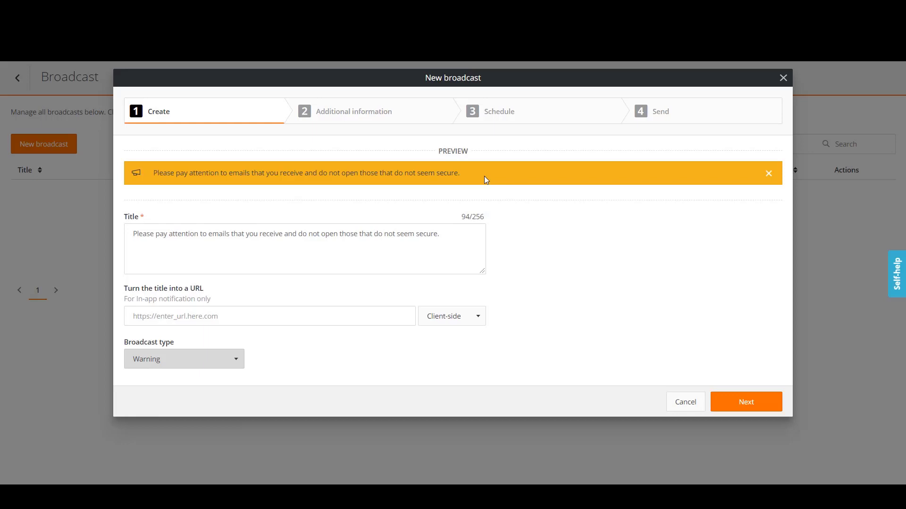
pyautogui.click(746, 402)
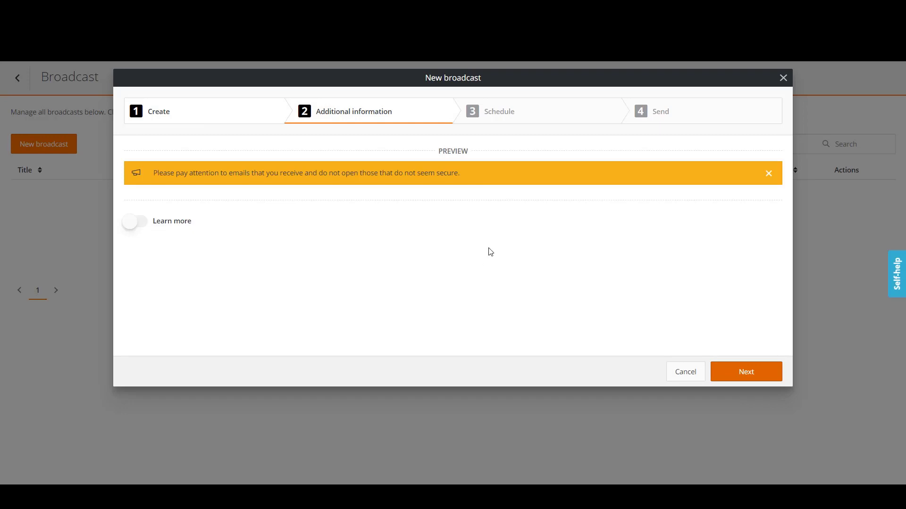
# Enable Learn more with the 'If you detect…' IT emergency contact message in bold red.
pyautogui.click(135, 223)
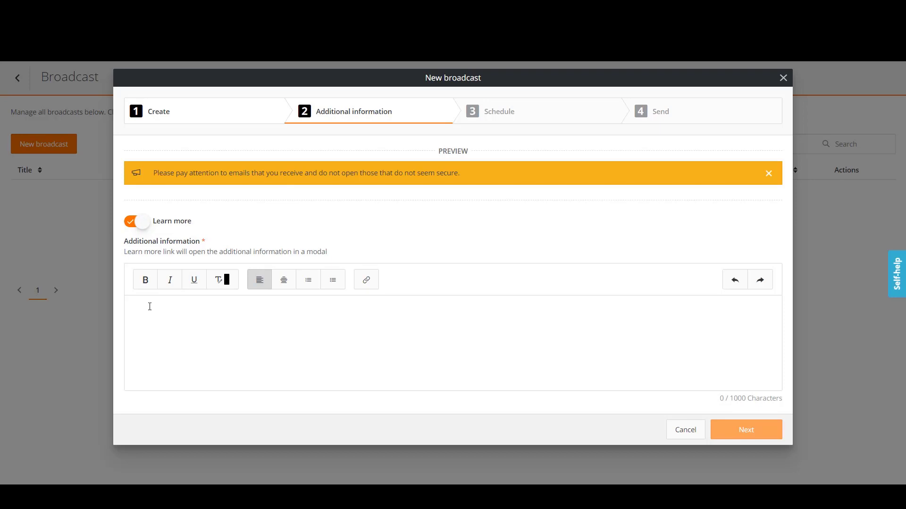
pyautogui.write('If yo')
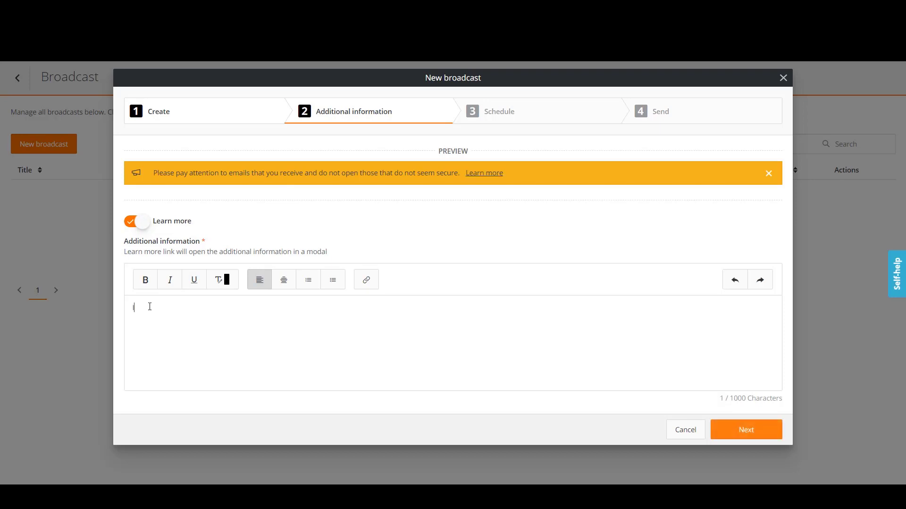
pyautogui.write('u detect')
pyautogui.press('Tab')
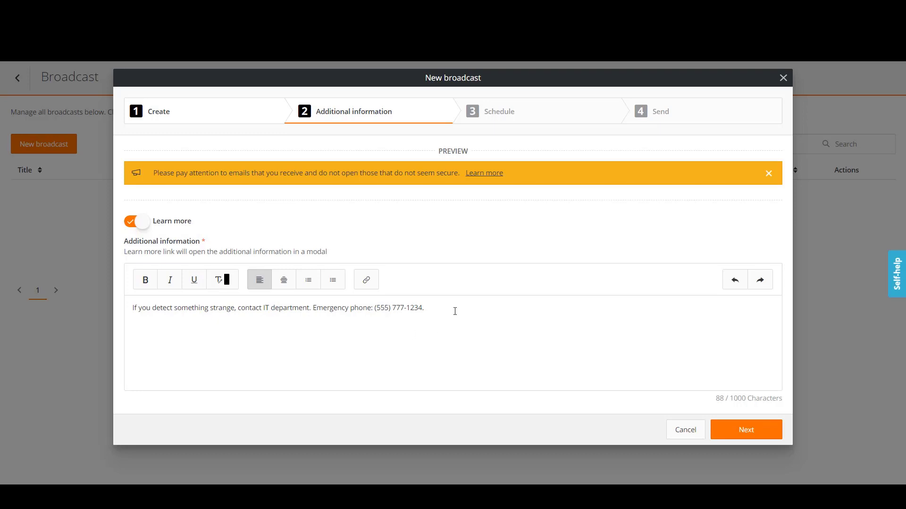
pyautogui.moveTo(456, 312); pyautogui.dragTo(131, 308)
pyautogui.click(145, 280)
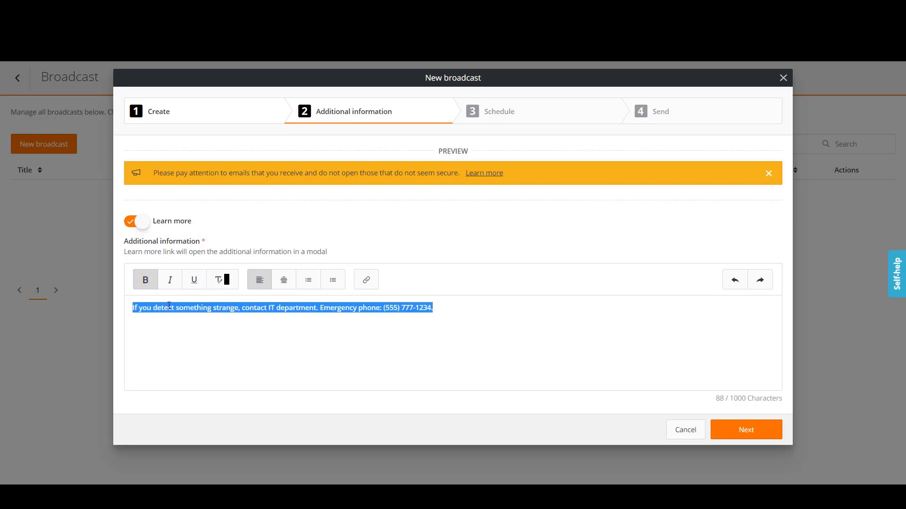
pyautogui.click(222, 280)
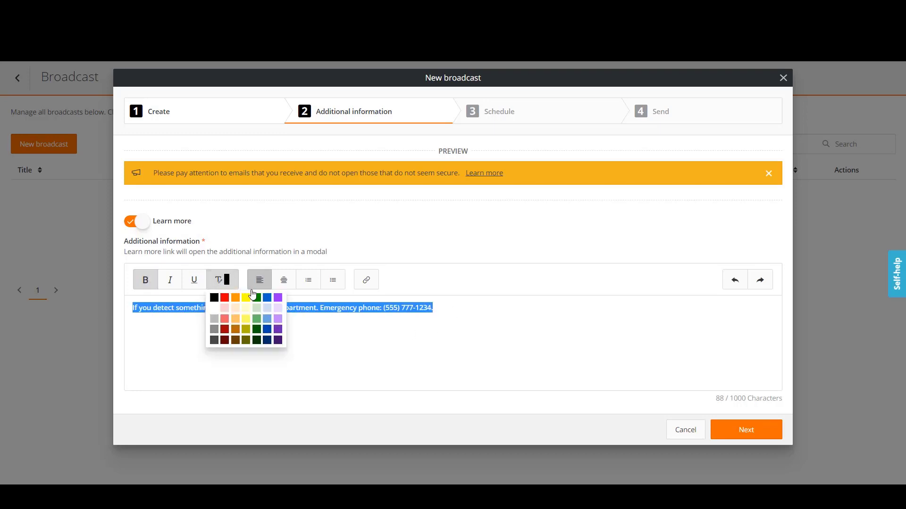
pyautogui.click(225, 298)
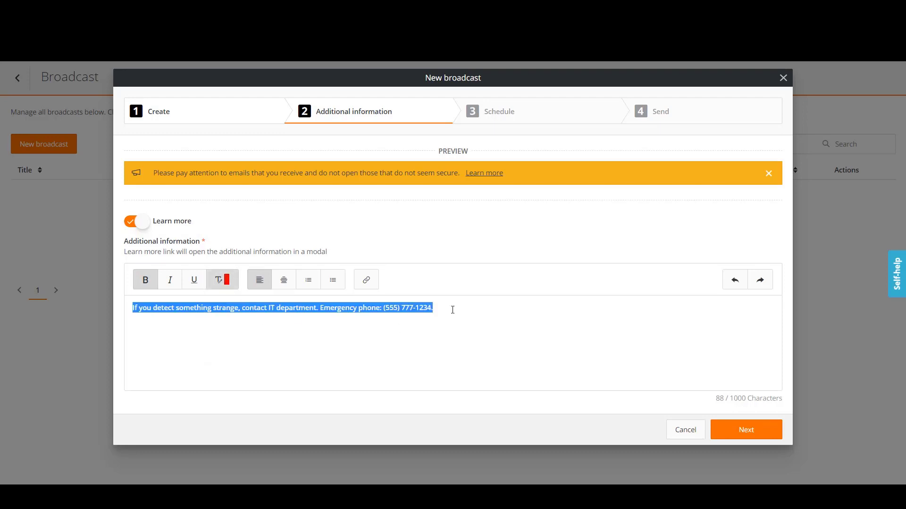
pyautogui.click(477, 322)
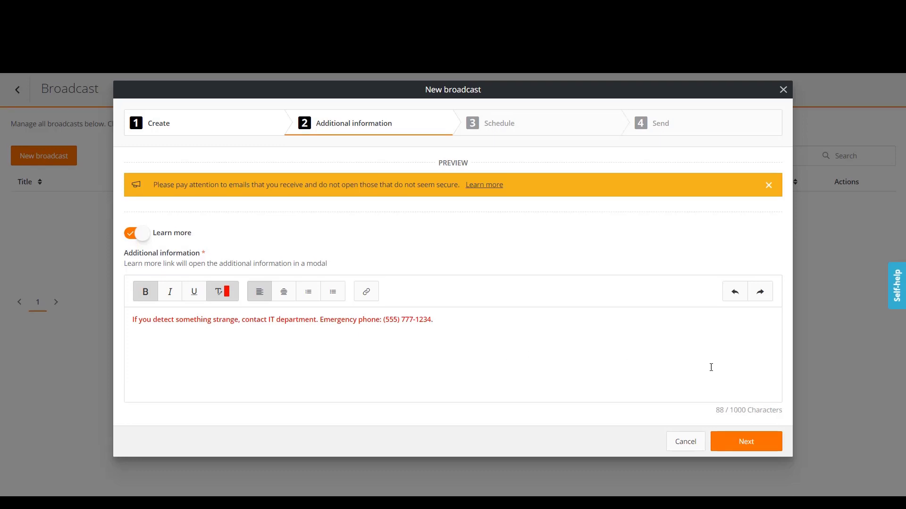
# Add the Administrator user group as the broadcast's recipient, found by searching 'admini'.
pyautogui.click(751, 443)
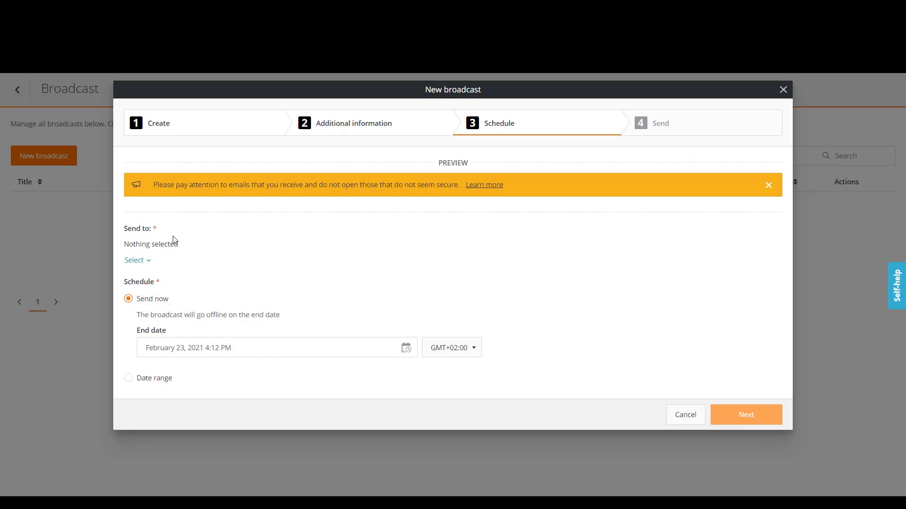
pyautogui.click(143, 261)
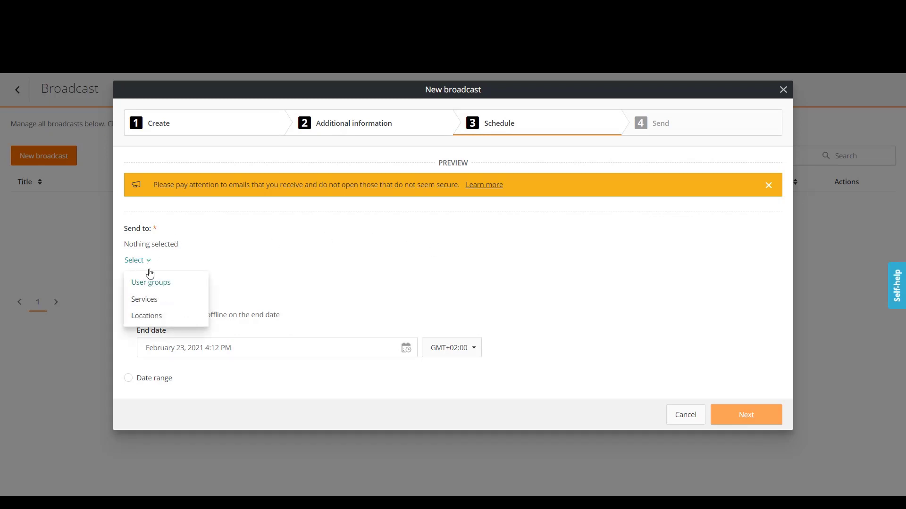
pyautogui.click(153, 285)
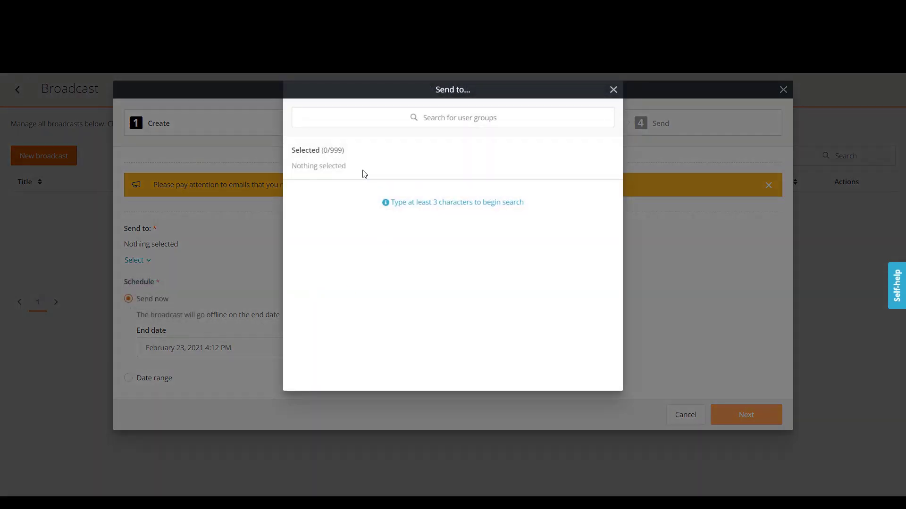
pyautogui.click(427, 121)
pyautogui.write('admini')
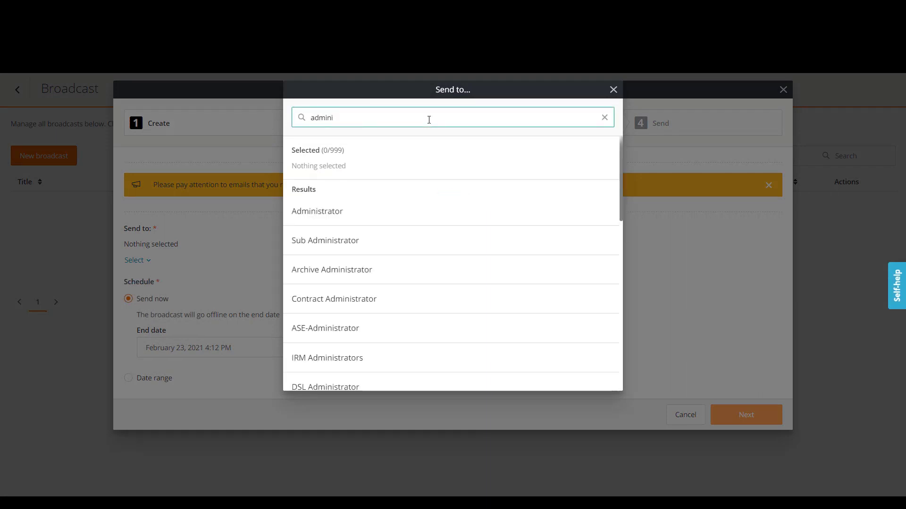
pyautogui.click(325, 217)
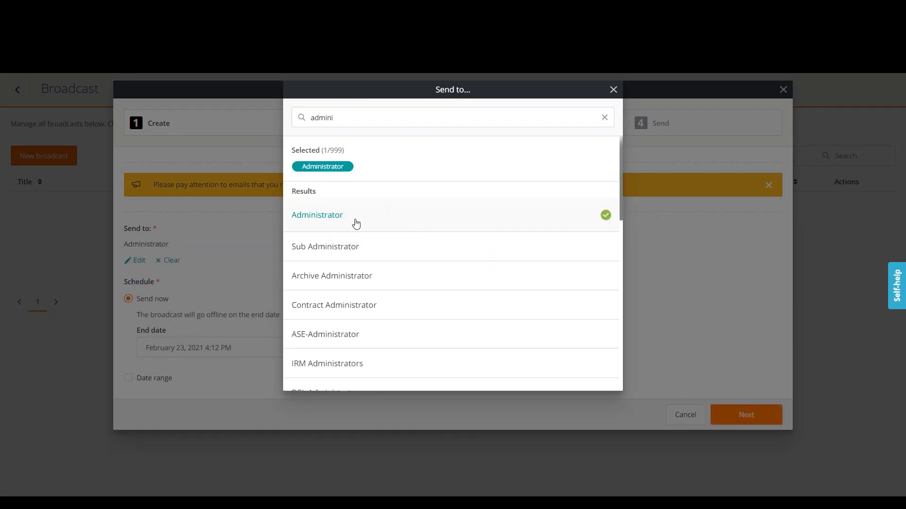
pyautogui.click(613, 89)
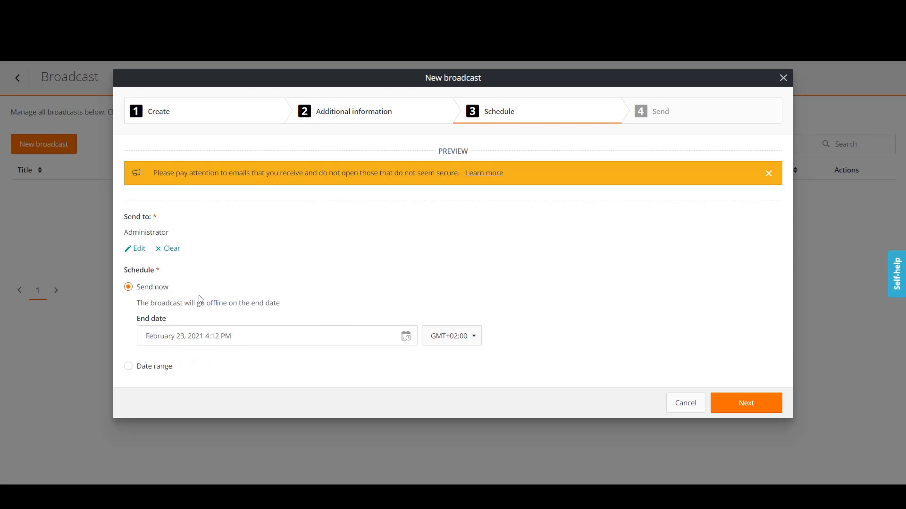
# Review the summary and schedule the broadcast to Administrator until Feb 23, 2021.
pyautogui.click(763, 387)
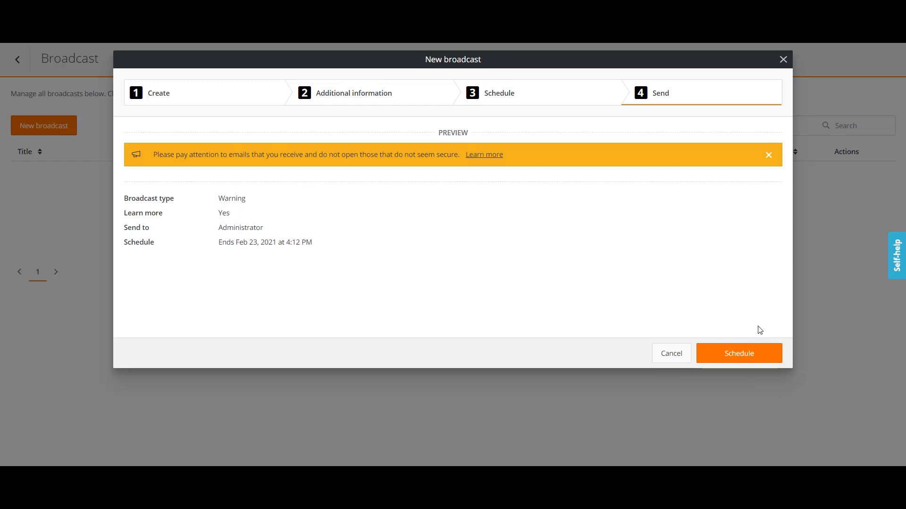
pyautogui.click(737, 358)
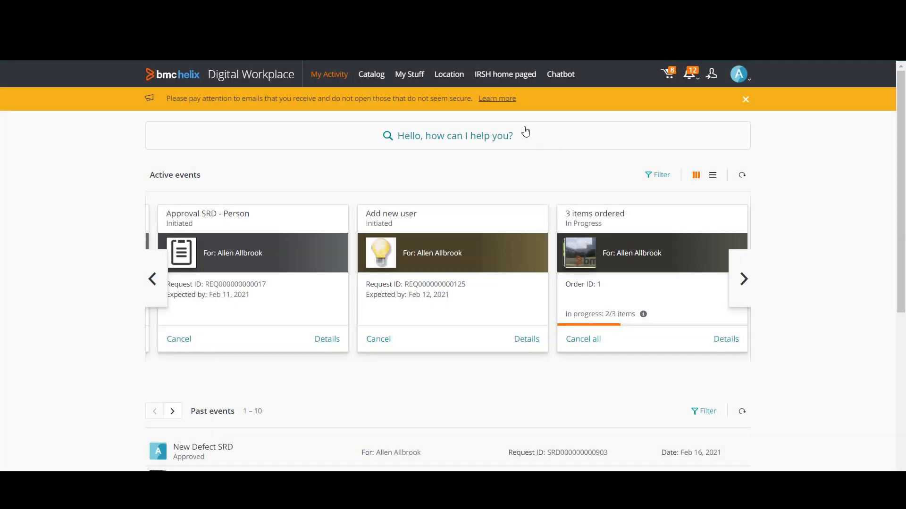
# Check the red Learn more message from both the feed banner and the notifications list.
pyautogui.click(494, 100)
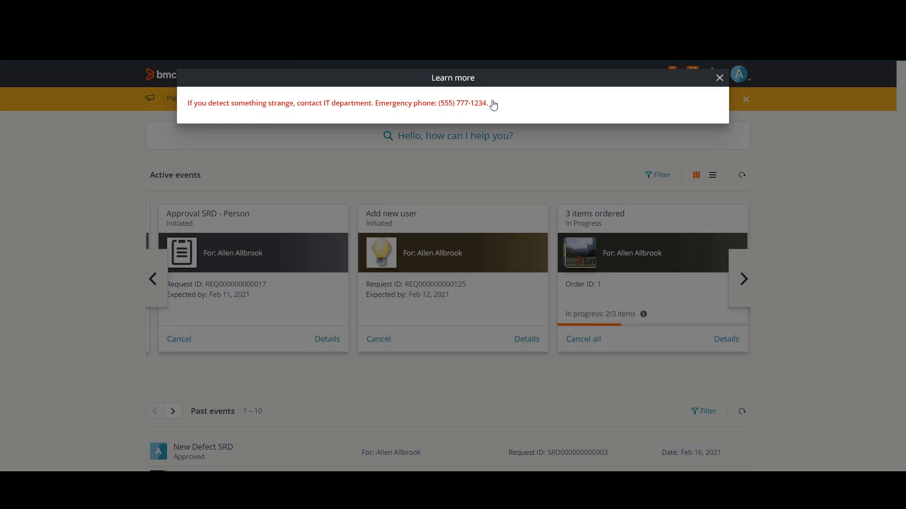
pyautogui.click(719, 77)
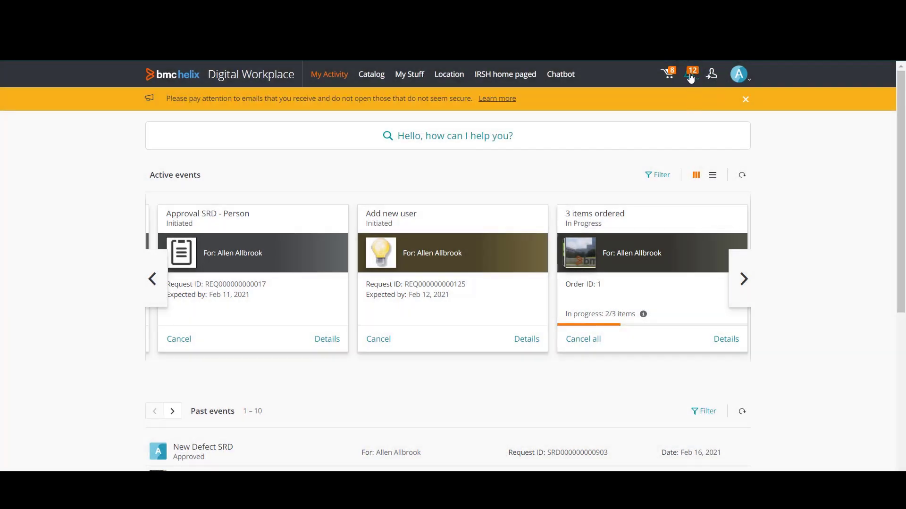
pyautogui.click(690, 74)
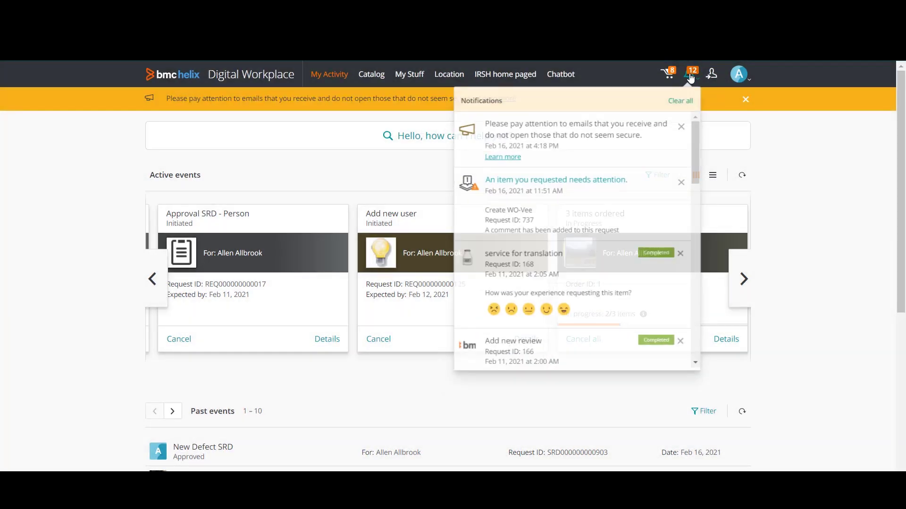
pyautogui.click(496, 160)
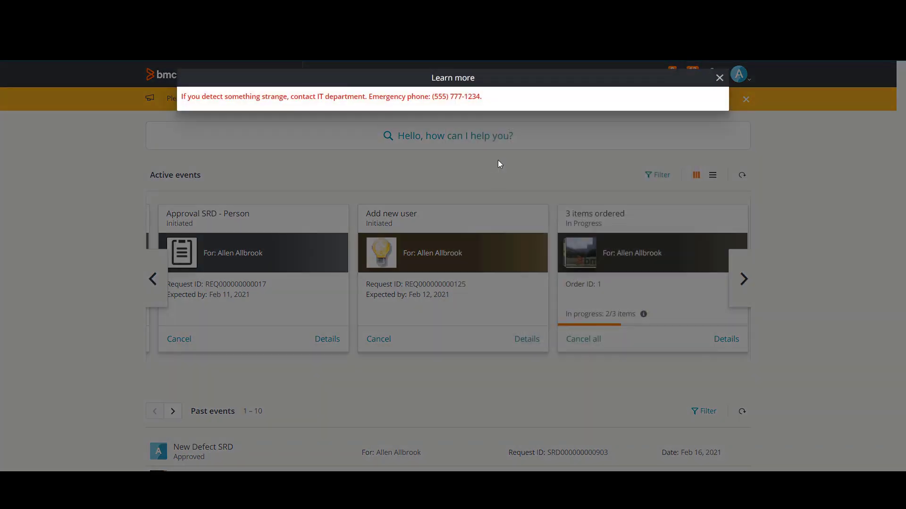
pyautogui.click(719, 78)
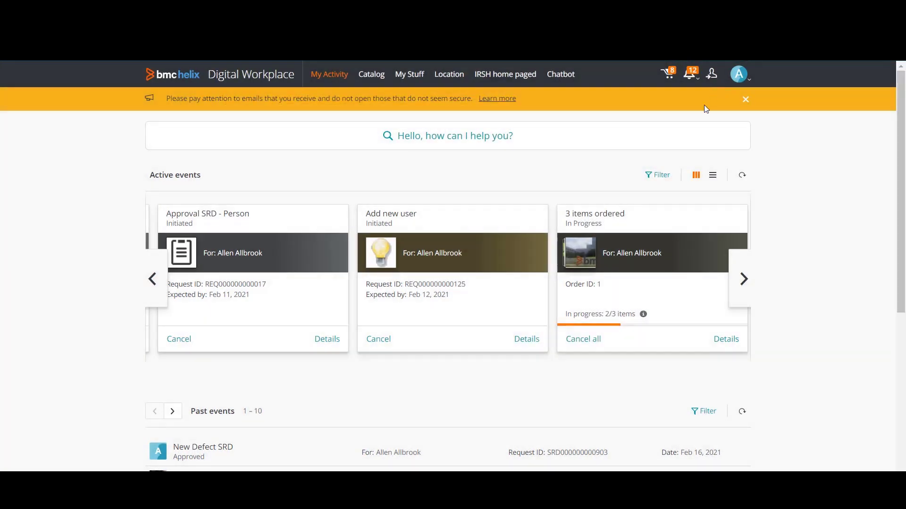